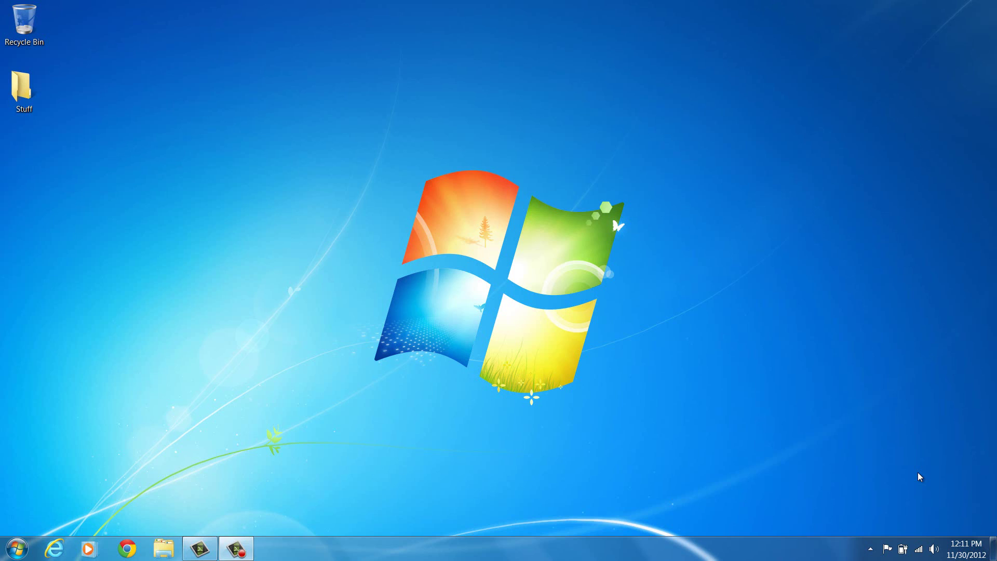
- Open the Start menu and bring up the context menu for Computer
click(18, 549)
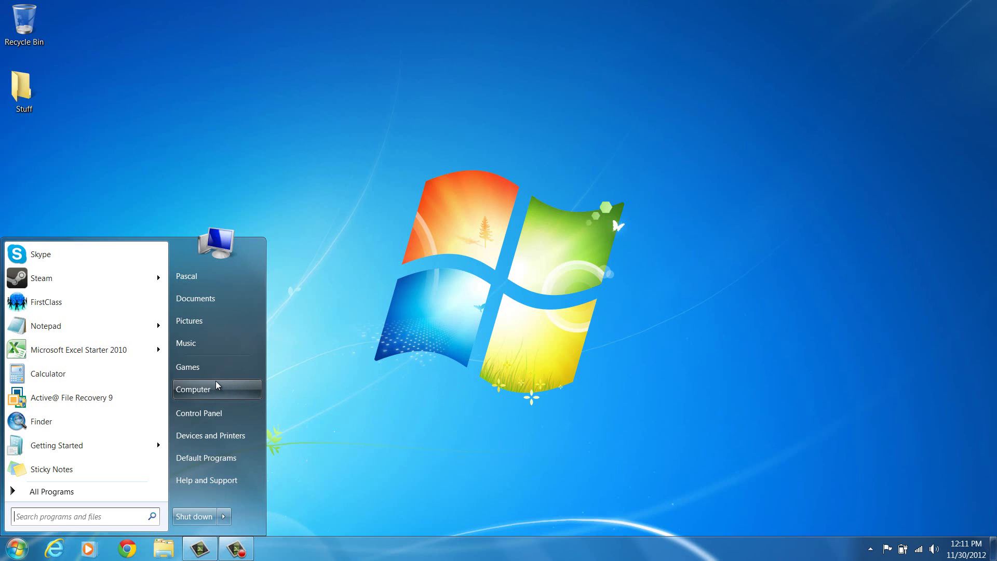
click(17, 548)
click(17, 549)
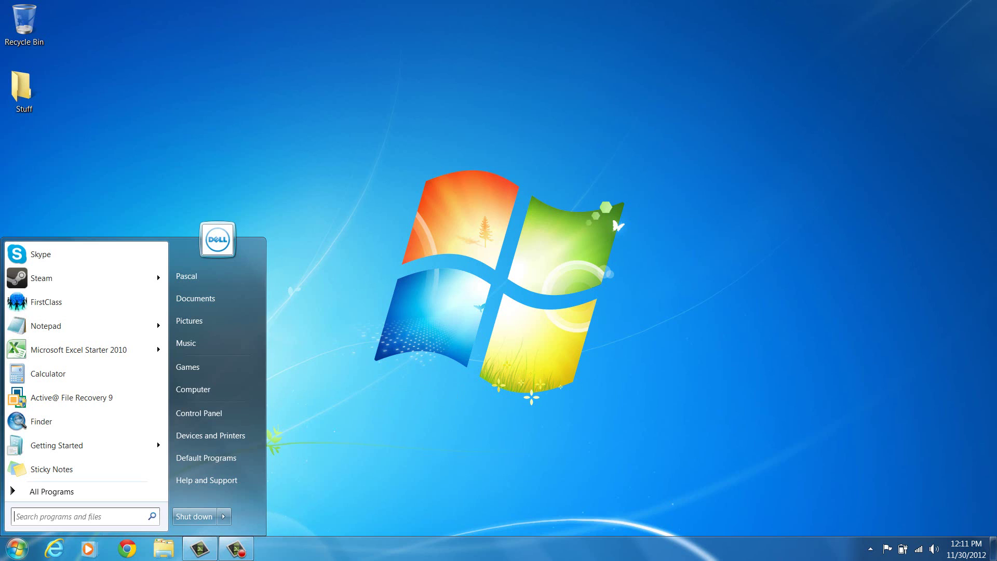
right_click(207, 390)
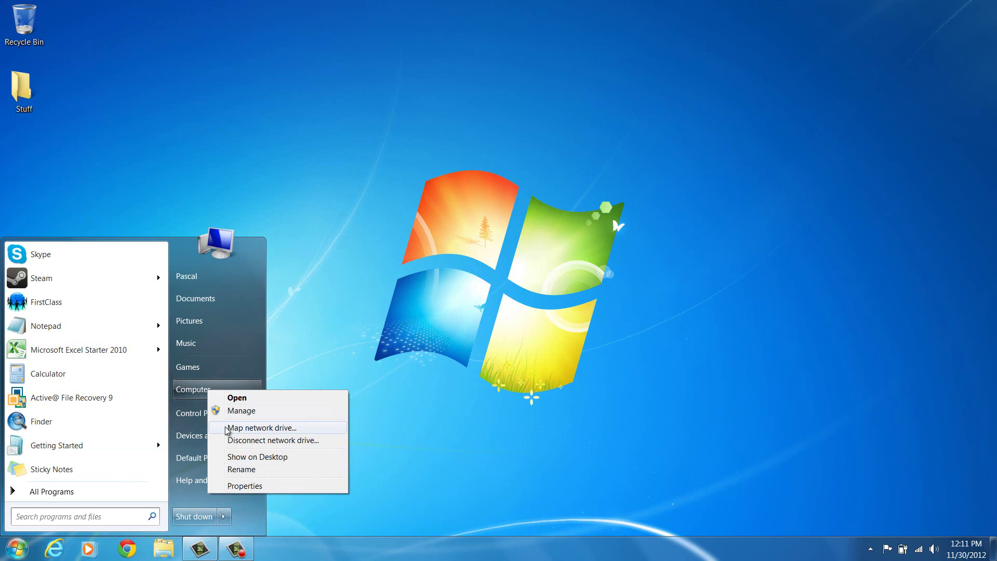
- Choose Properties for Computer and dismiss the color scheme performance prompt
click(239, 486)
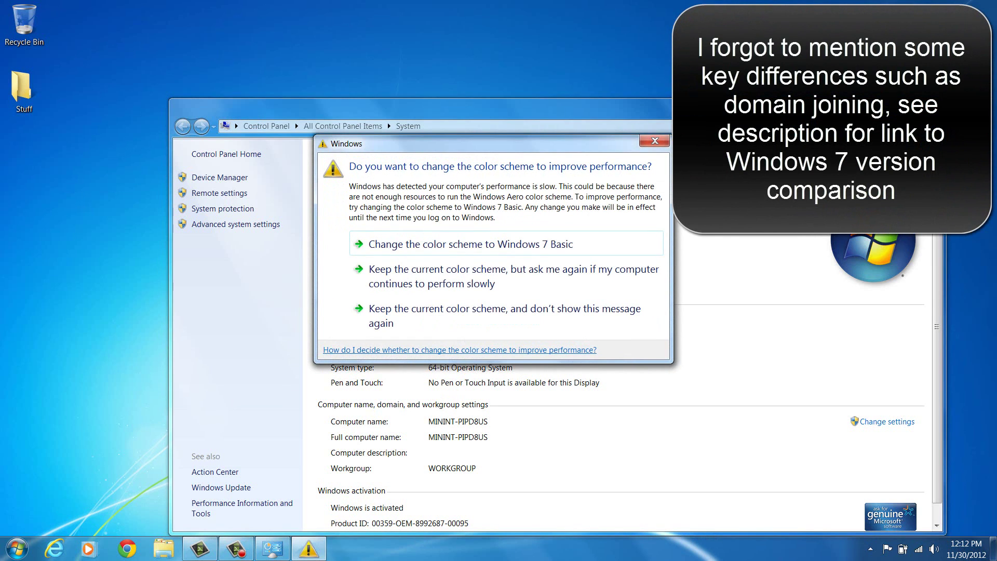
click(655, 141)
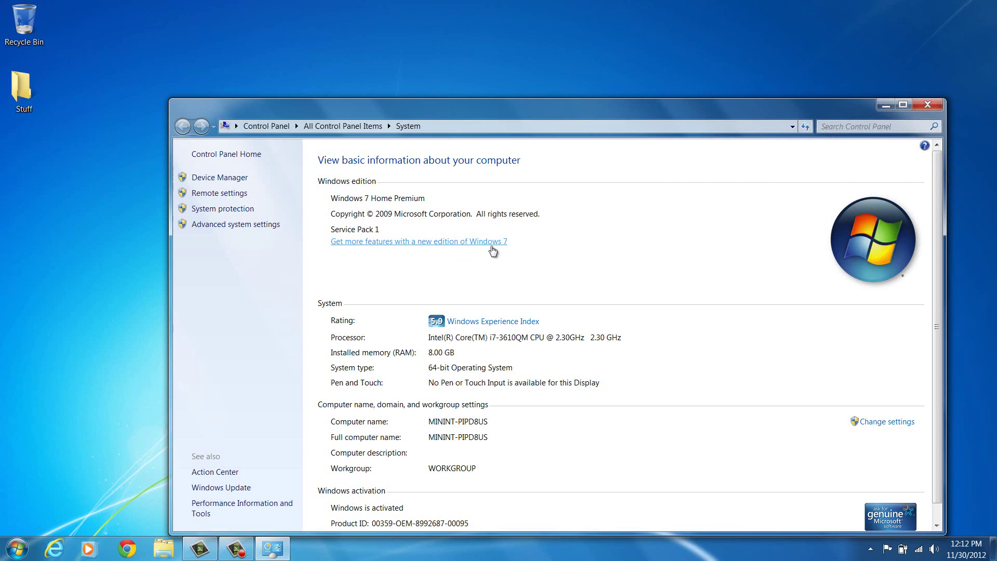